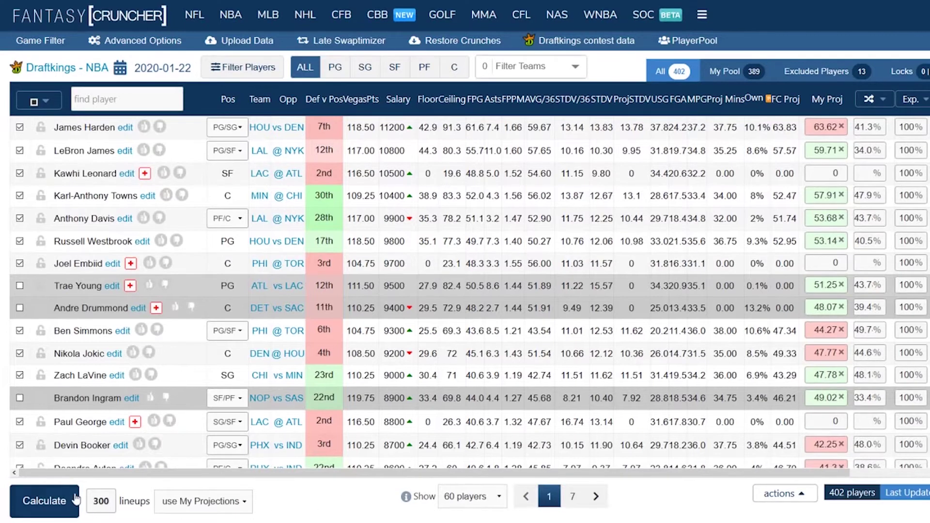
Step: Calculate 300 DraftKings NBA lineups from My Projections
click(63, 503)
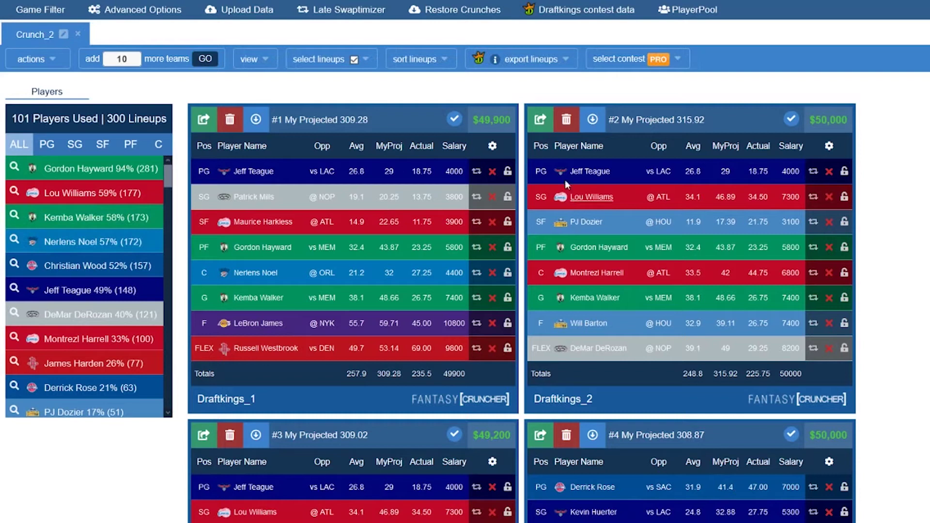
Step: Open the crunch management actions dropdown above the Crunch_2 lineup cards
click(60, 67)
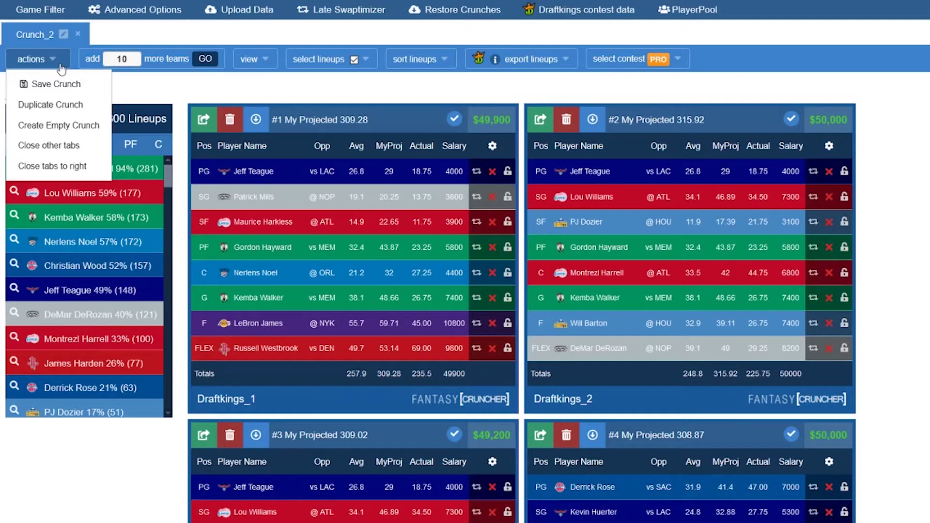
Step: Create an empty Crunch_3 and sort Crunch_2 lineups by My Projected score
click(64, 127)
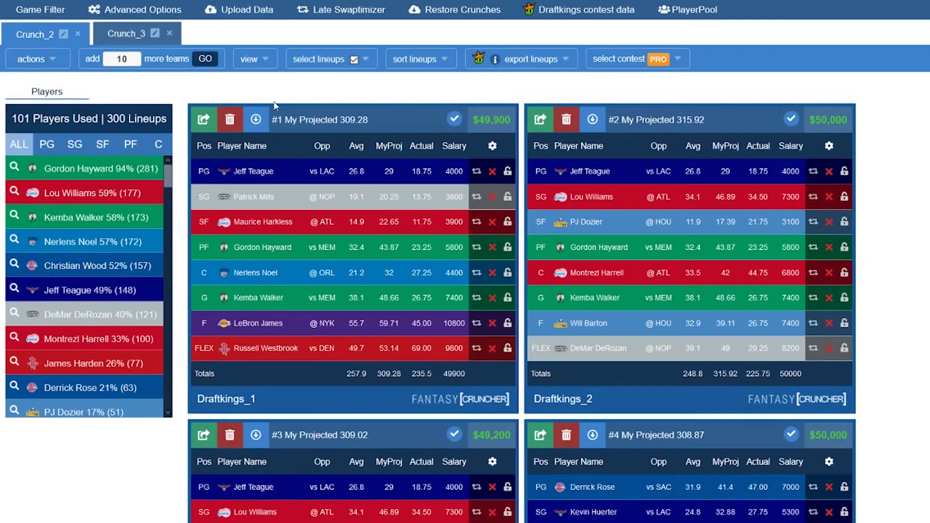
click(415, 58)
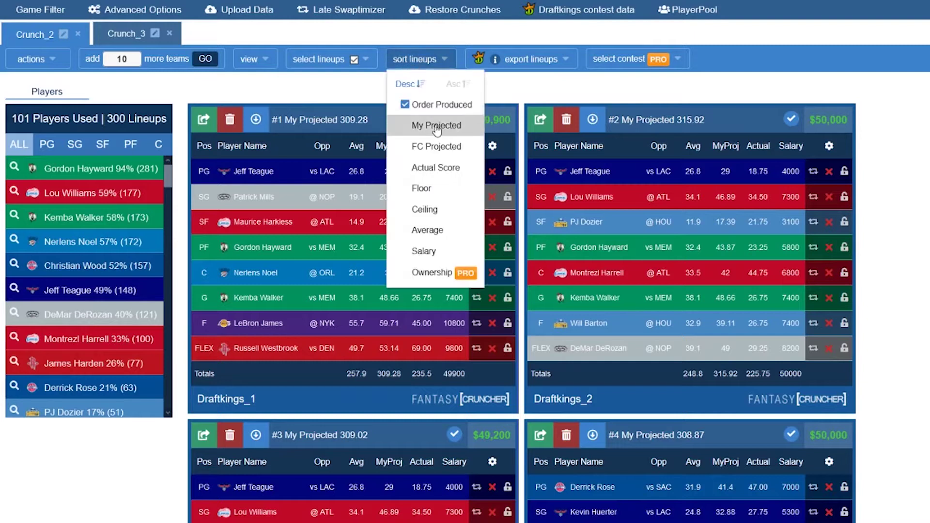
click(431, 125)
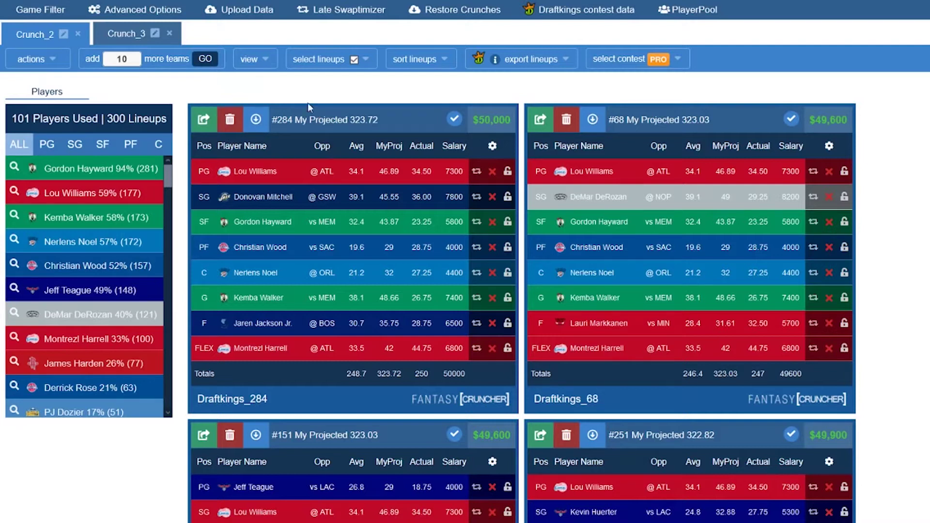
Step: Clear the lineup selection with Select lineups > None
click(262, 58)
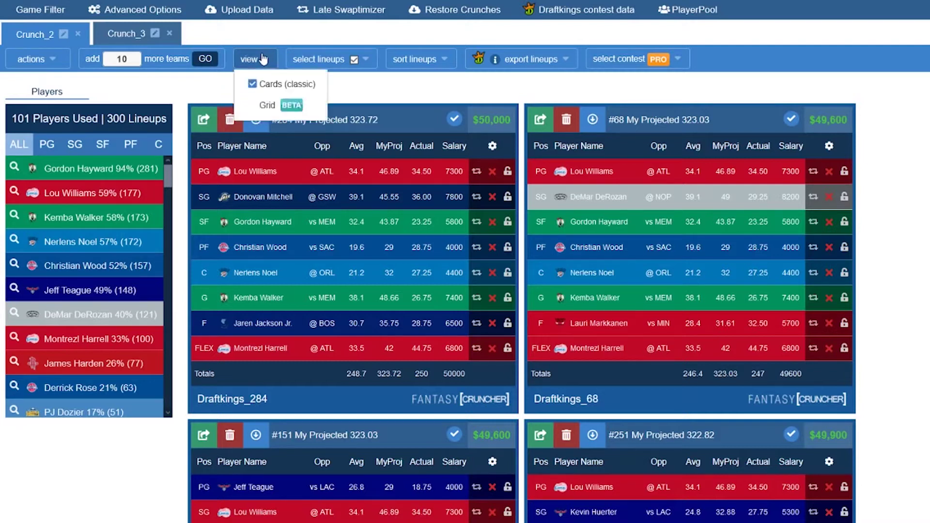
click(419, 59)
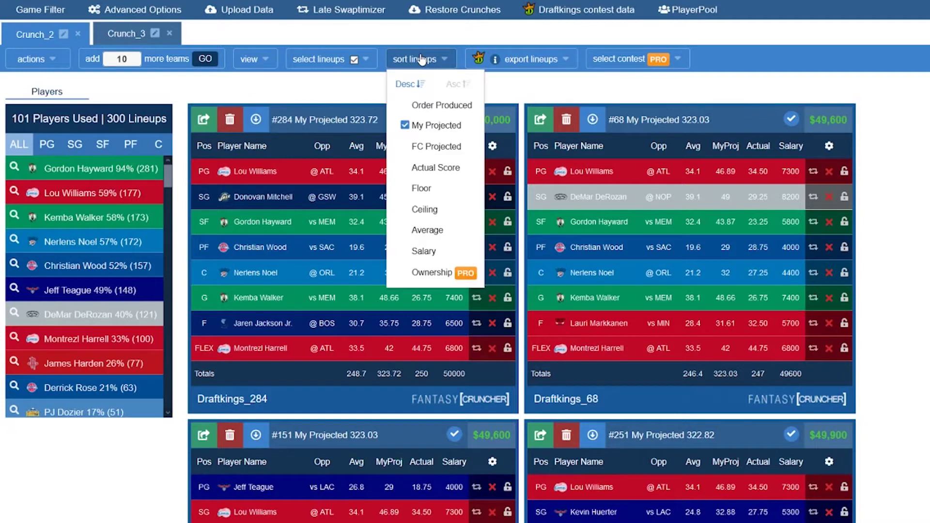
click(371, 59)
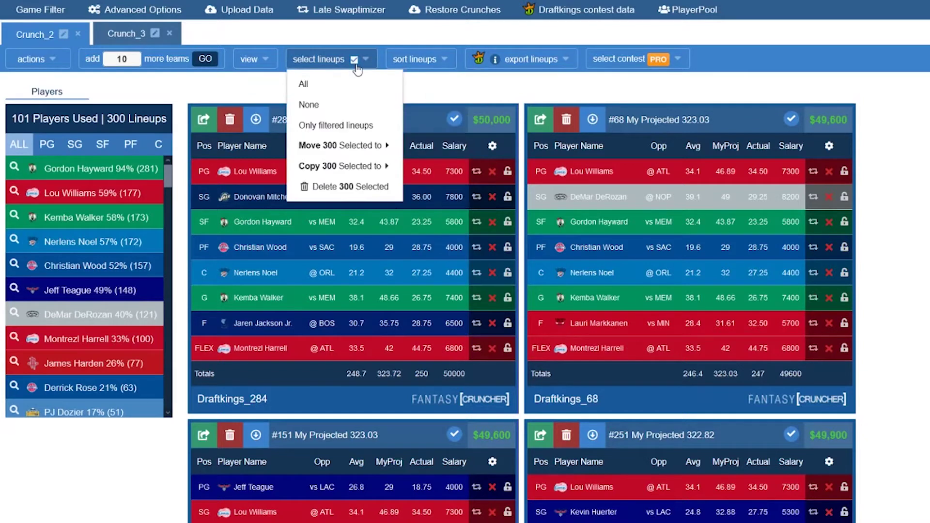
click(344, 105)
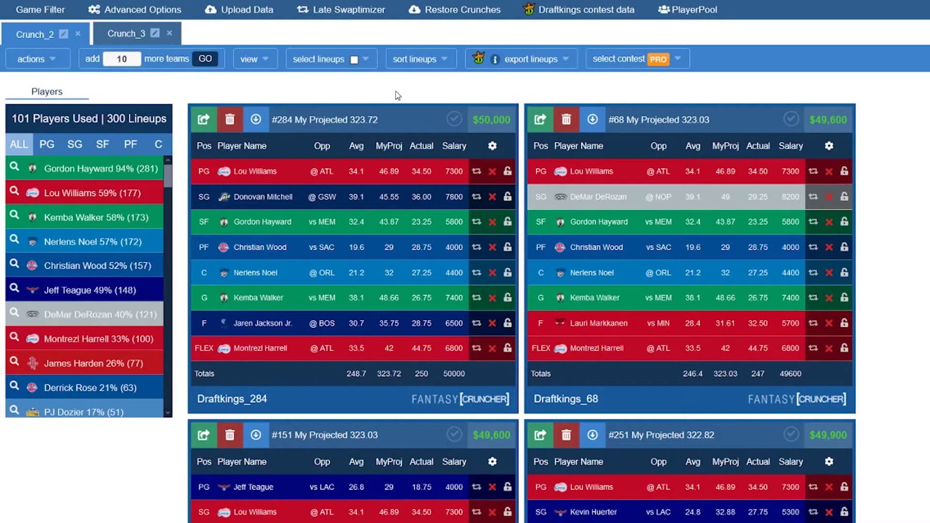
Step: Select lineup #190 and every lineup above it
scroll(600, 223, down, 5)
scroll(601, 221, down, 8)
scroll(603, 216, up, 14)
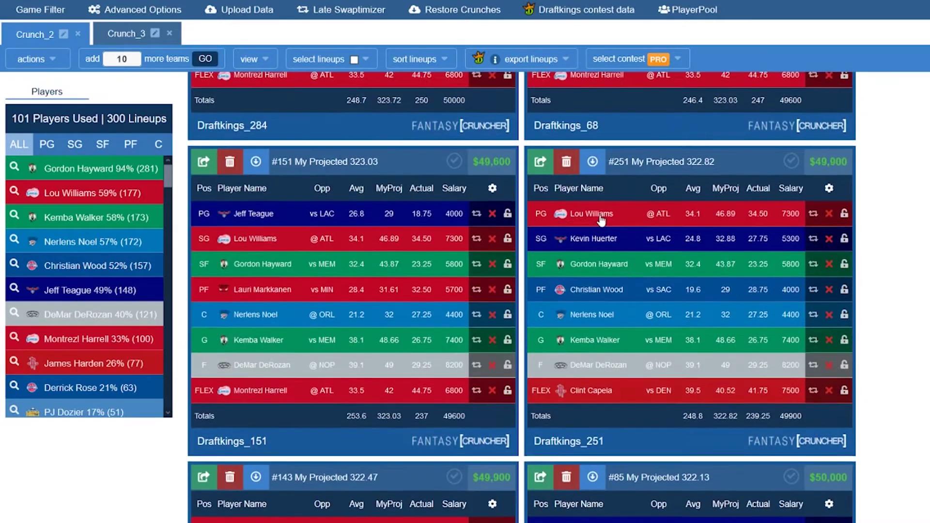
scroll(619, 213, down, 2)
scroll(623, 209, down, 15)
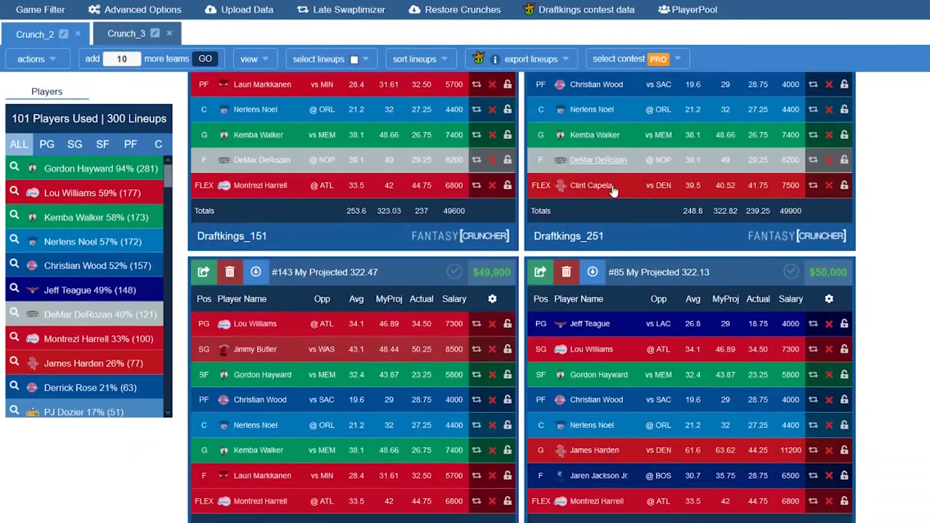
scroll(613, 199, down, 10)
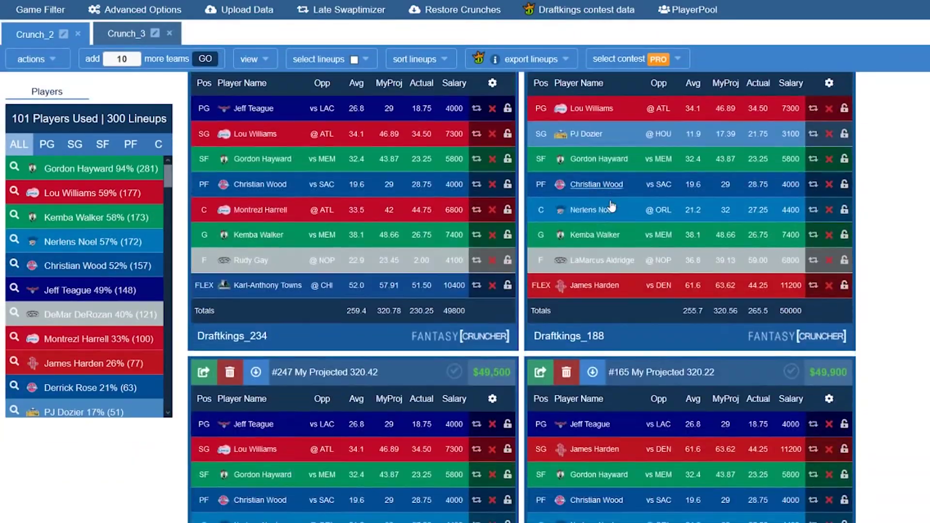
scroll(610, 202, down, 10)
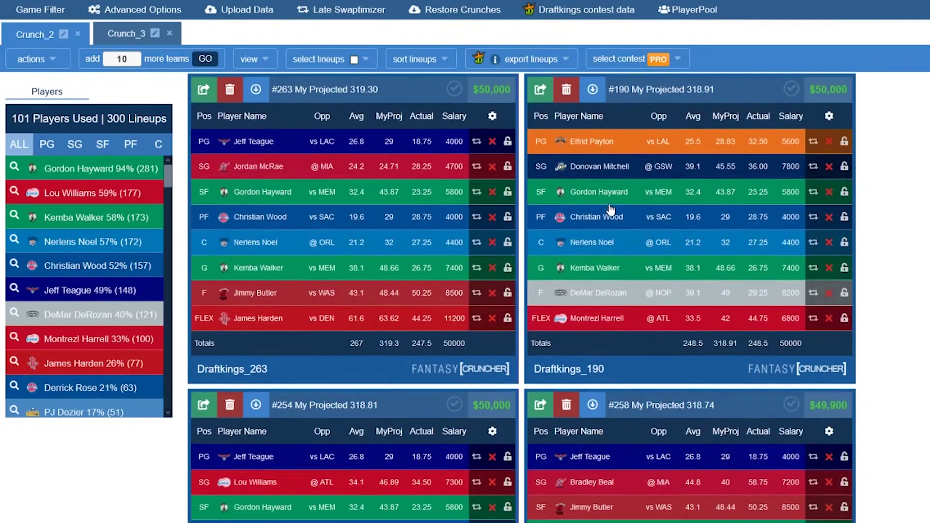
mouse_move(793, 94)
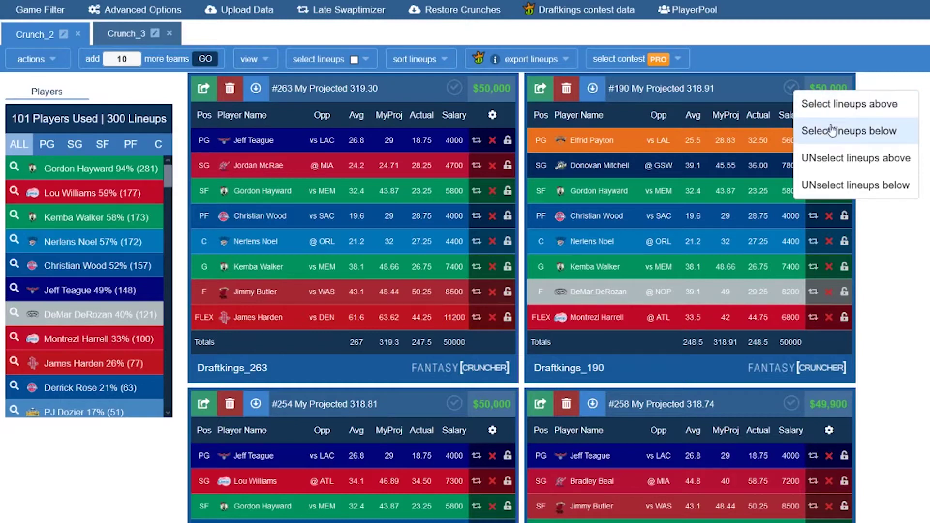
click(839, 104)
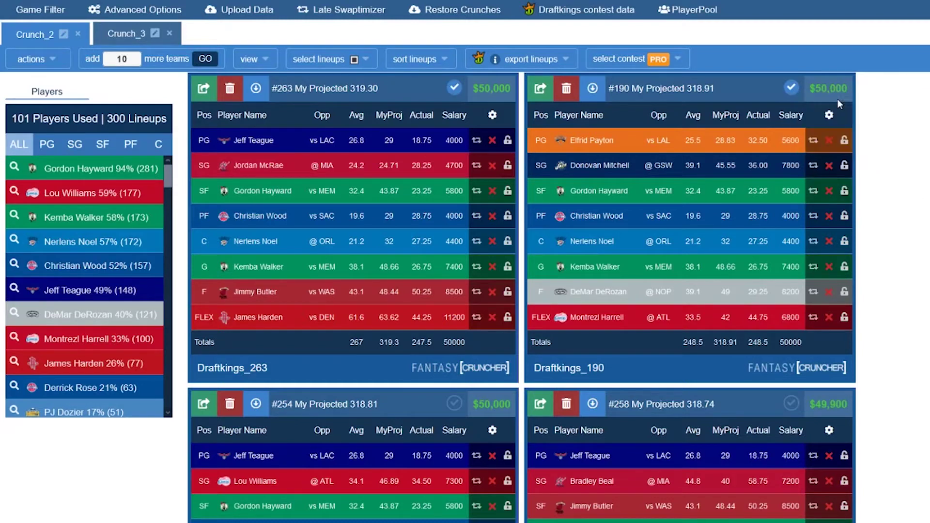
Step: Move the 20 selected lineups to Crunch_3 and switch to the Crunch_3 tab
scroll(603, 211, down, 10)
scroll(603, 211, up, 5)
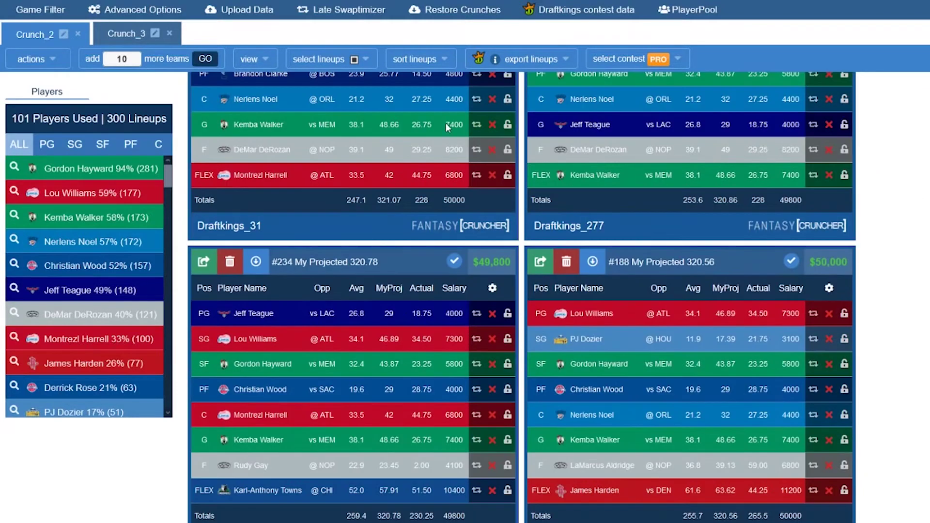
click(367, 59)
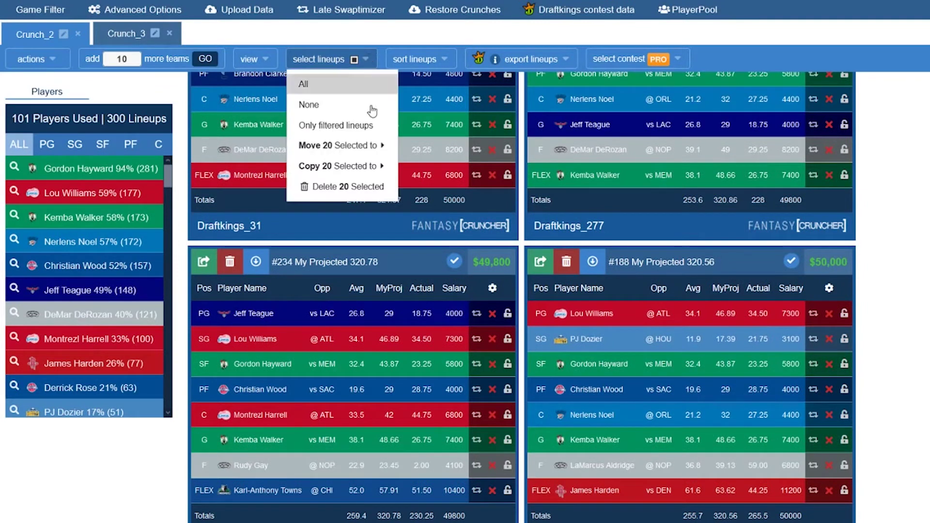
mouse_move(371, 148)
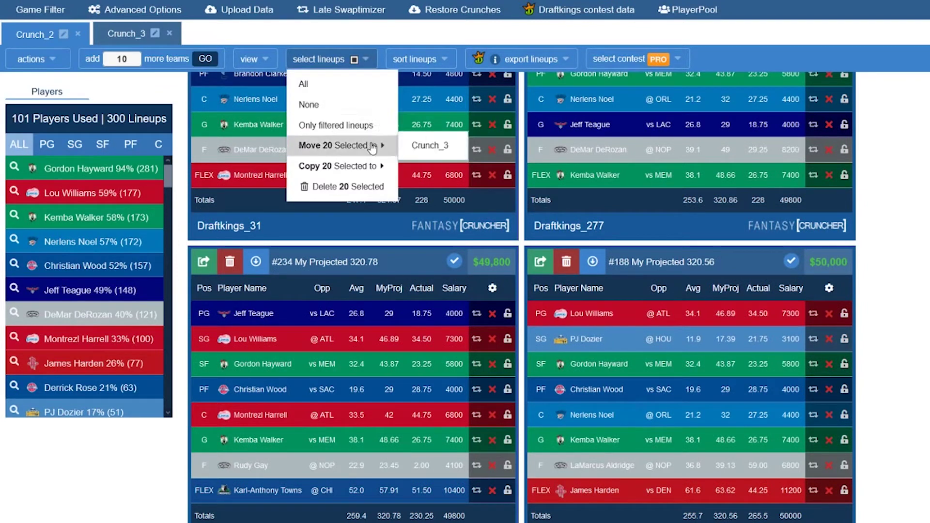
click(436, 149)
click(117, 36)
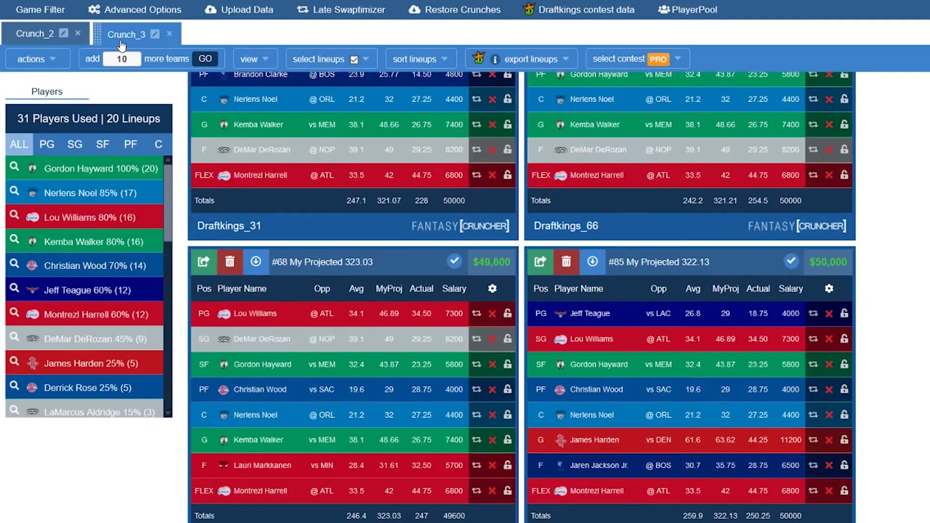
Step: Move Crunch_3's 20 selected lineups back to Crunch_2
scroll(437, 193, up, 10)
scroll(437, 192, down, 10)
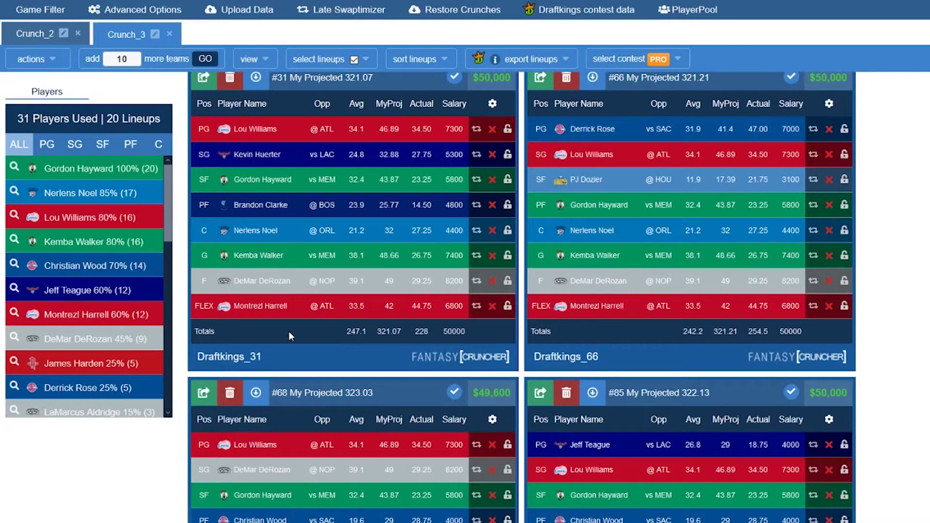
click(367, 59)
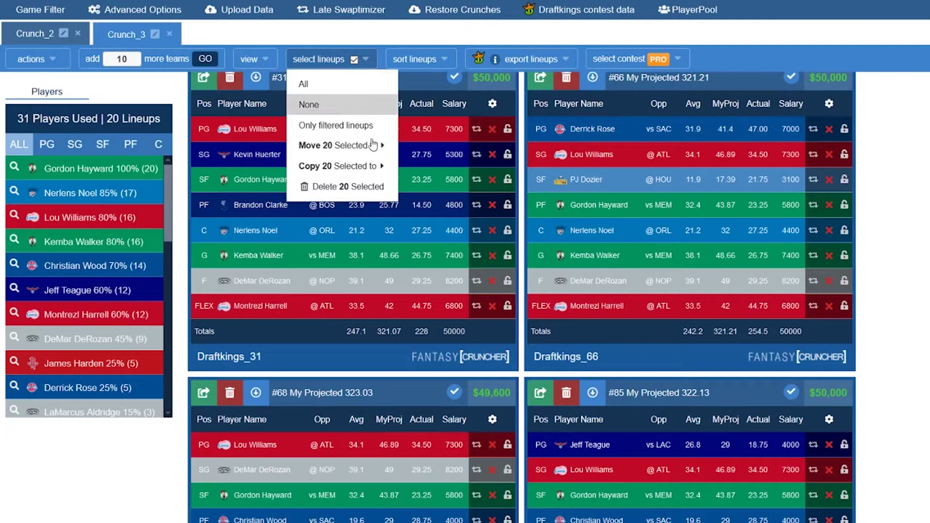
mouse_move(380, 145)
click(421, 144)
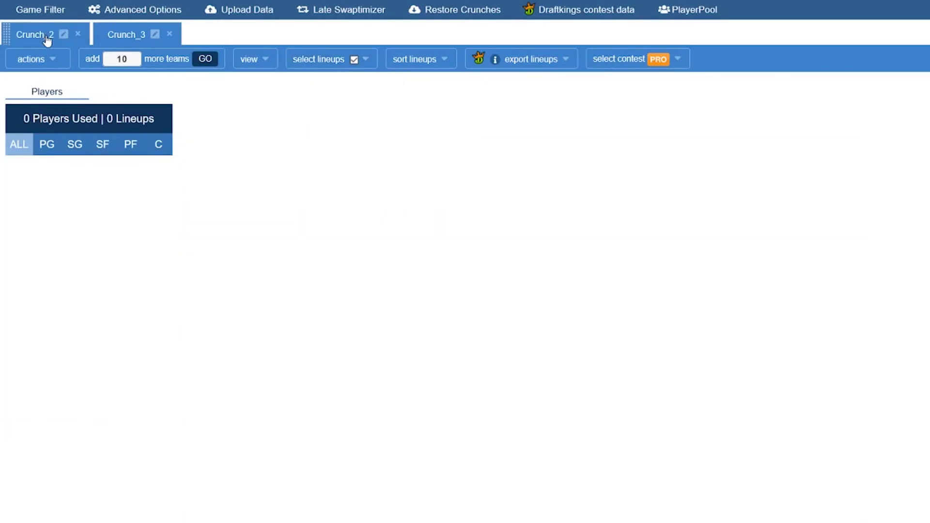
Step: Switch to Crunch_2 and browse its 300 lineups in the Grid view
click(45, 37)
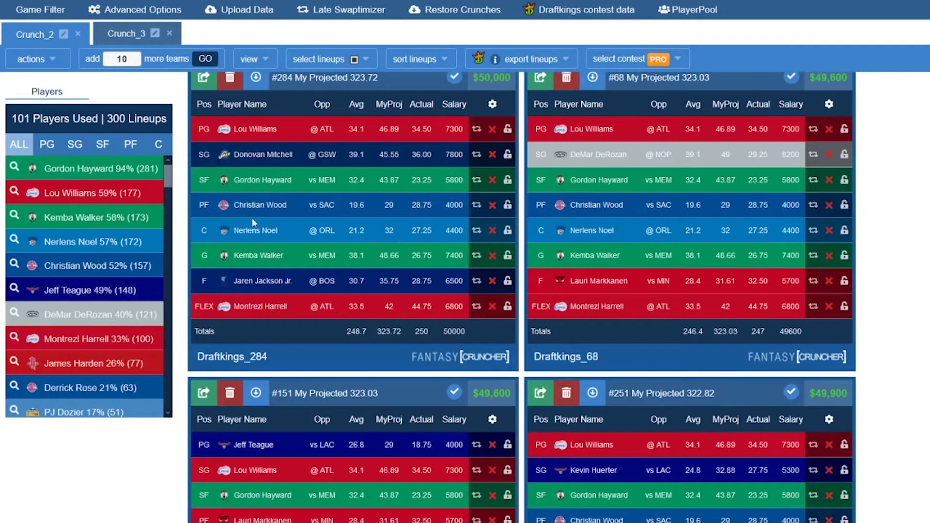
click(264, 65)
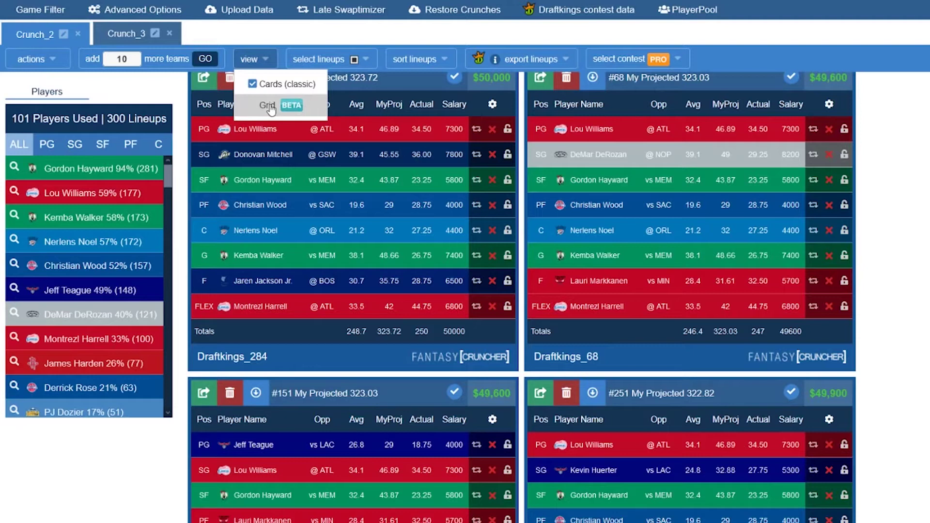
click(268, 105)
scroll(546, 237, down, 1)
scroll(545, 234, down, 6)
scroll(538, 228, up, 5)
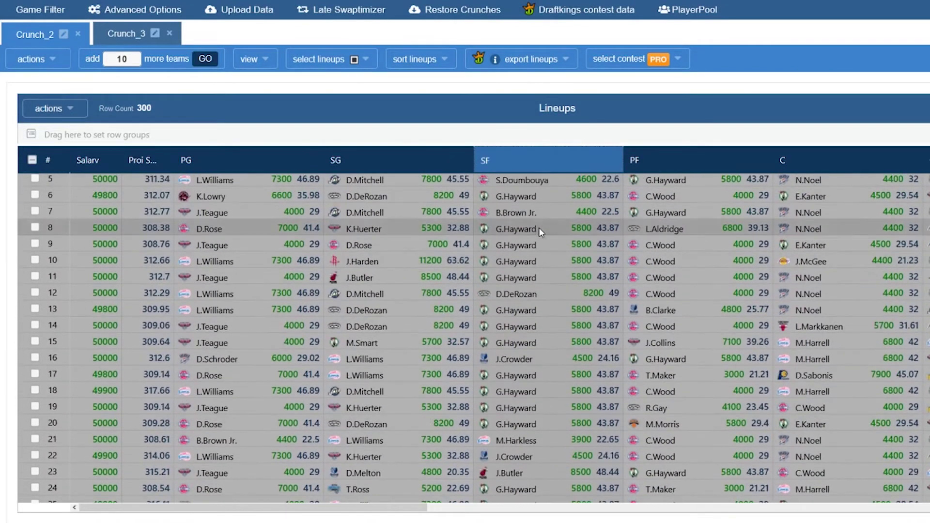
scroll(539, 227, up, 1)
scroll(533, 217, down, 1)
scroll(509, 237, up, 1)
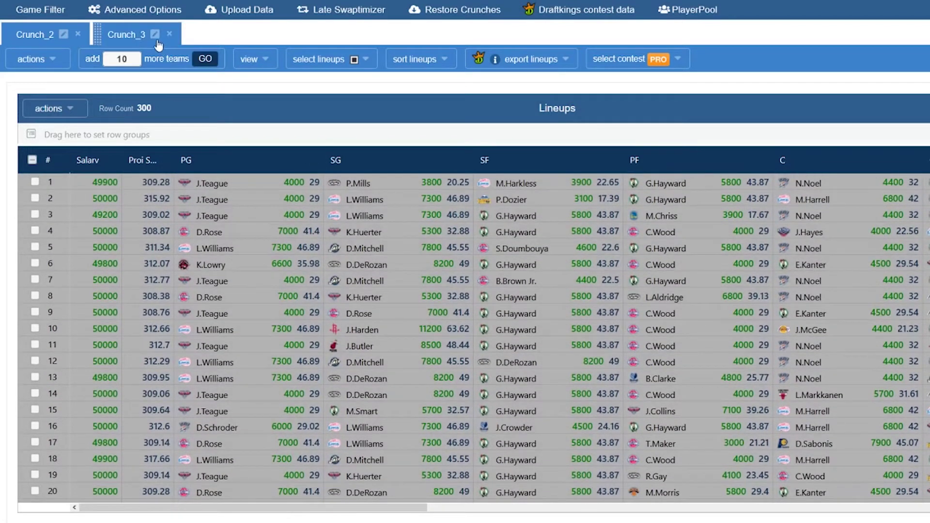
Step: Return the lineups to card view and review the display, selection and sort menus
click(259, 66)
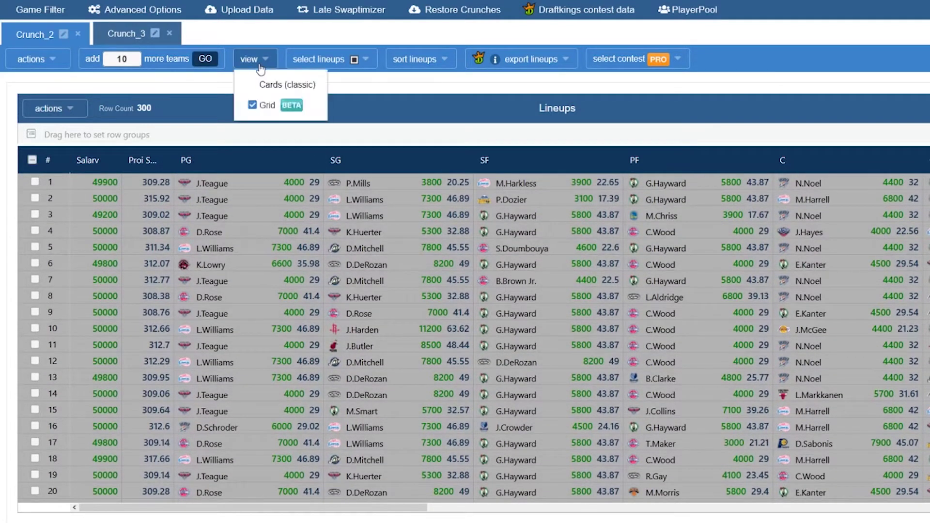
click(269, 84)
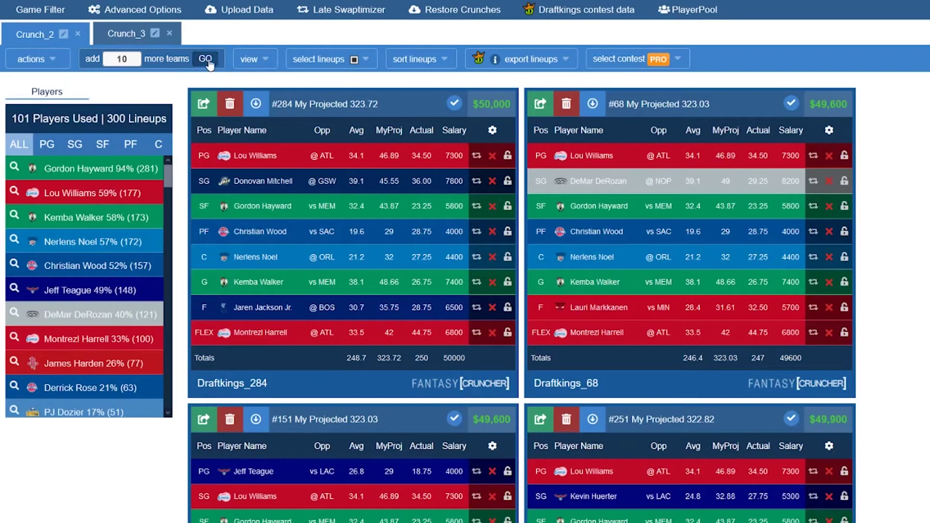
click(205, 59)
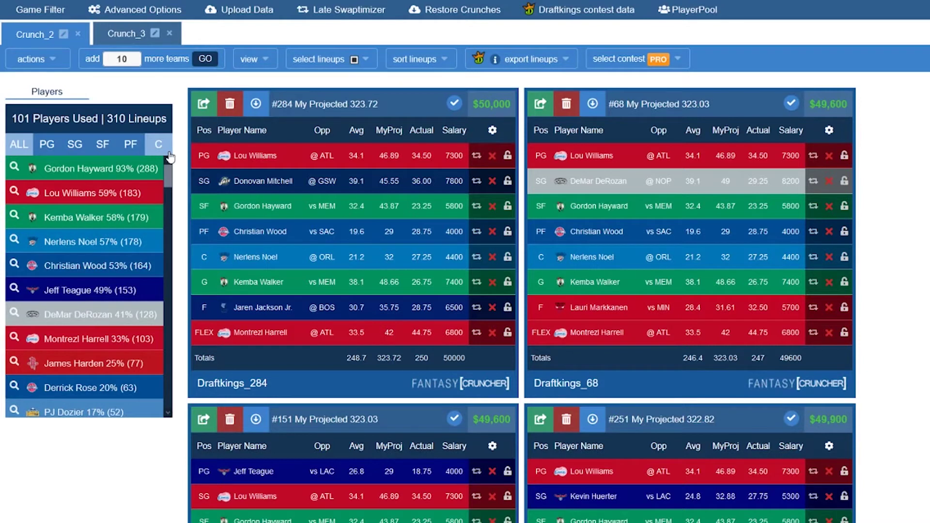
click(274, 59)
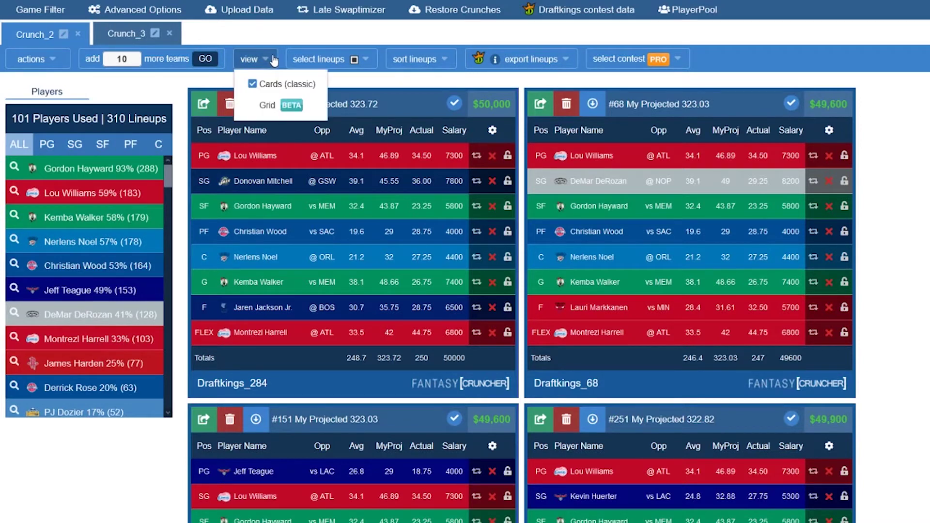
click(365, 60)
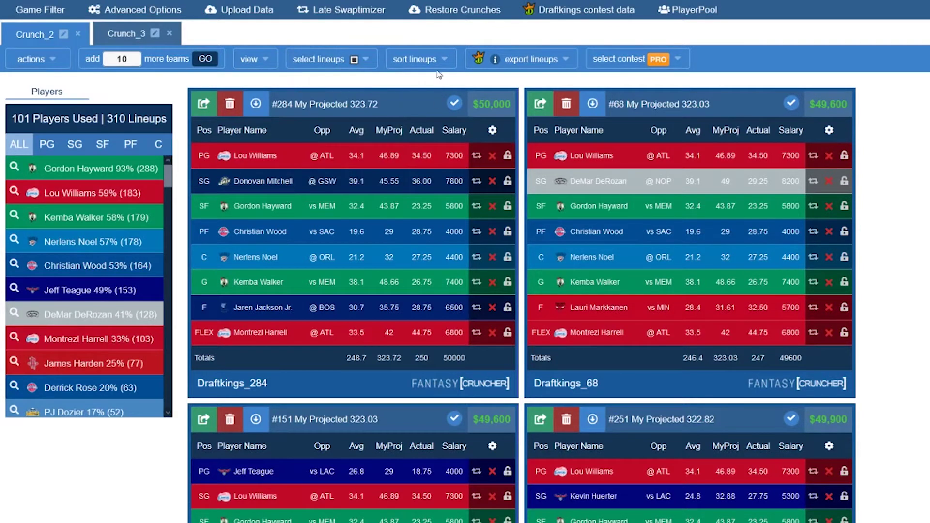
click(437, 60)
Step: Exclude Gordon Hayward and Kemba Walker from every lineup and close Crunch_2
mouse_move(569, 66)
click(493, 208)
click(492, 281)
click(78, 35)
Step: Calculate a new Crunch_3 and swap Marcus Morris for Robert Covington at SF in lineup #1
click(78, 35)
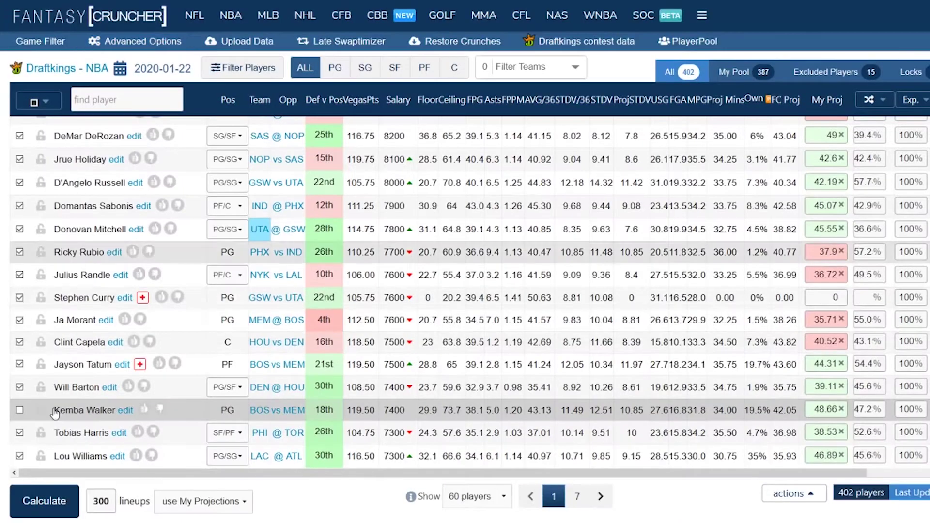
click(42, 500)
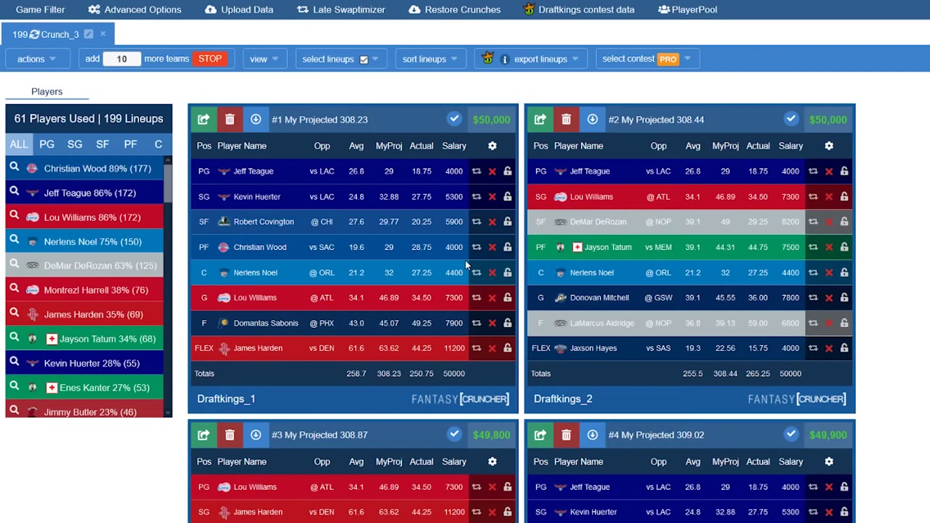
click(476, 222)
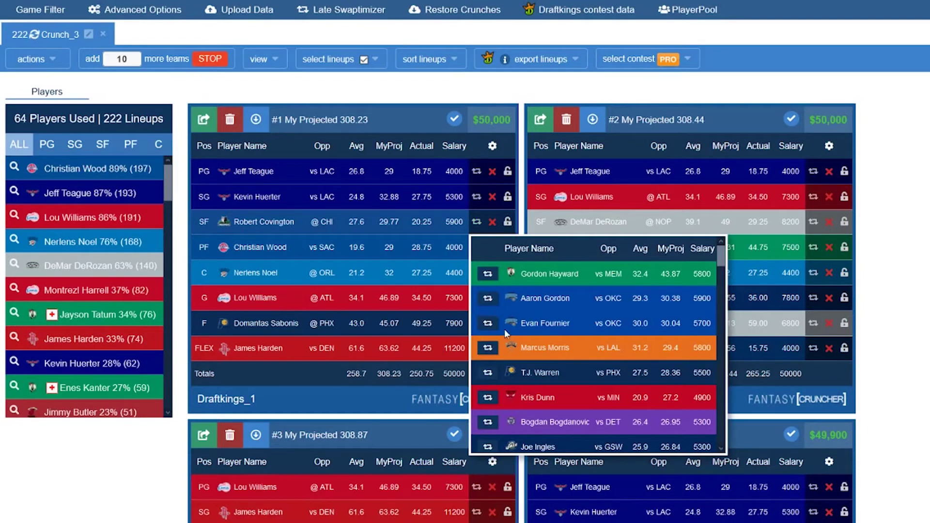
click(488, 348)
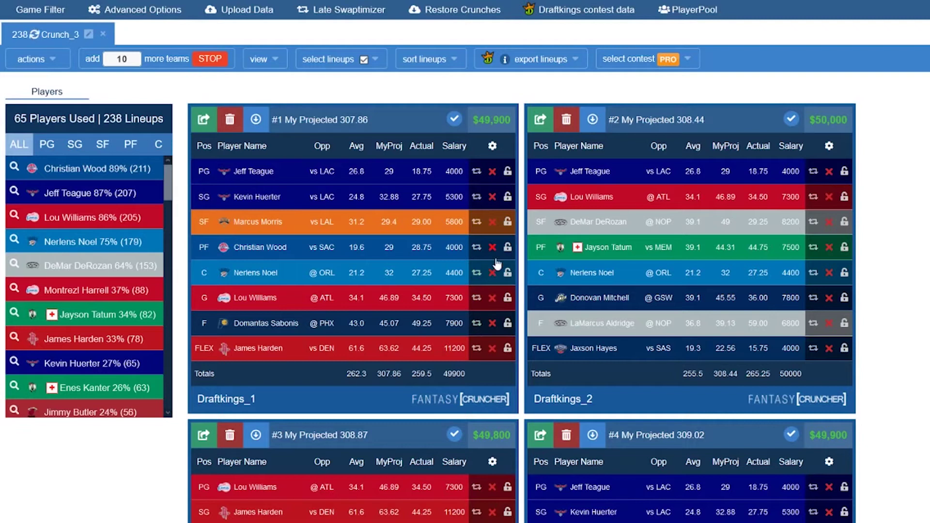
Step: Swap Jayson Tatum into lineup #1 at F and filter the player list to point guards
click(476, 318)
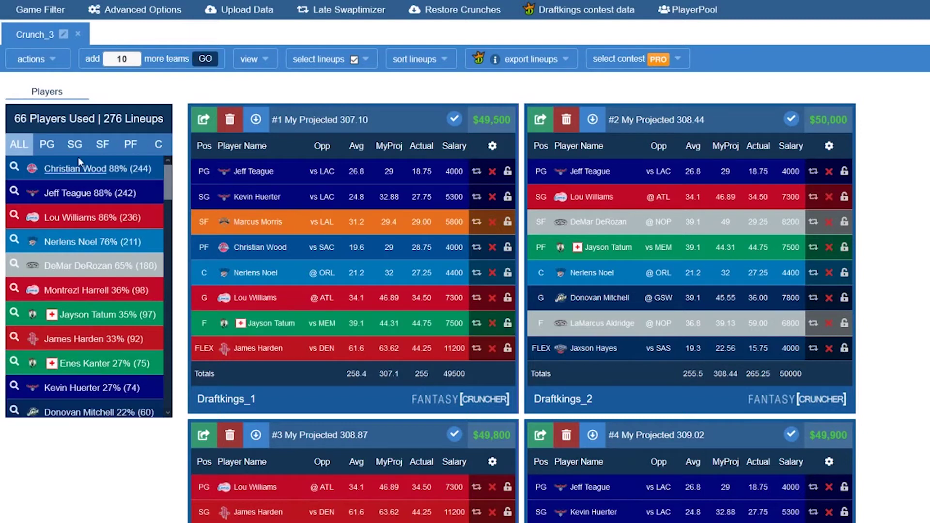
click(47, 144)
drag(164, 238, 165, 319)
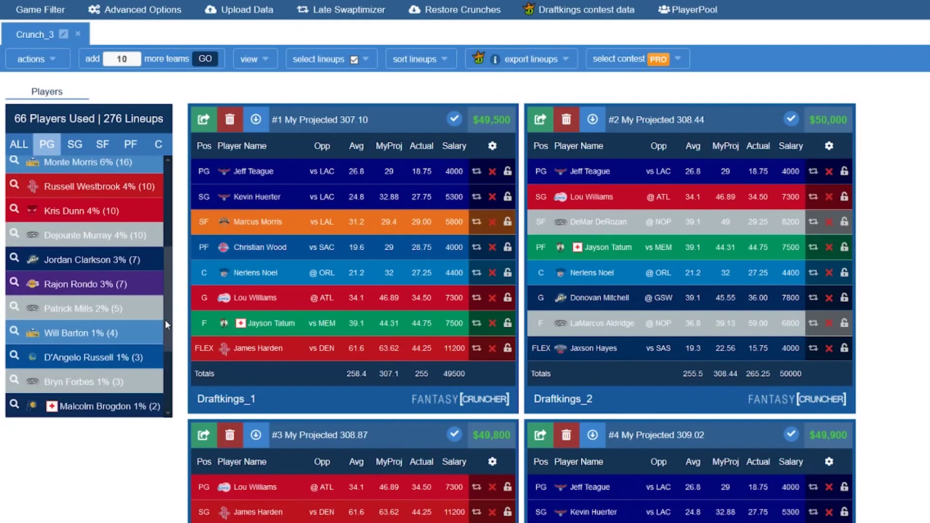
Step: Delete every Dejounte Murray lineup (#41, #66, #134, one more) and Chris Paul's lineup #75
click(15, 233)
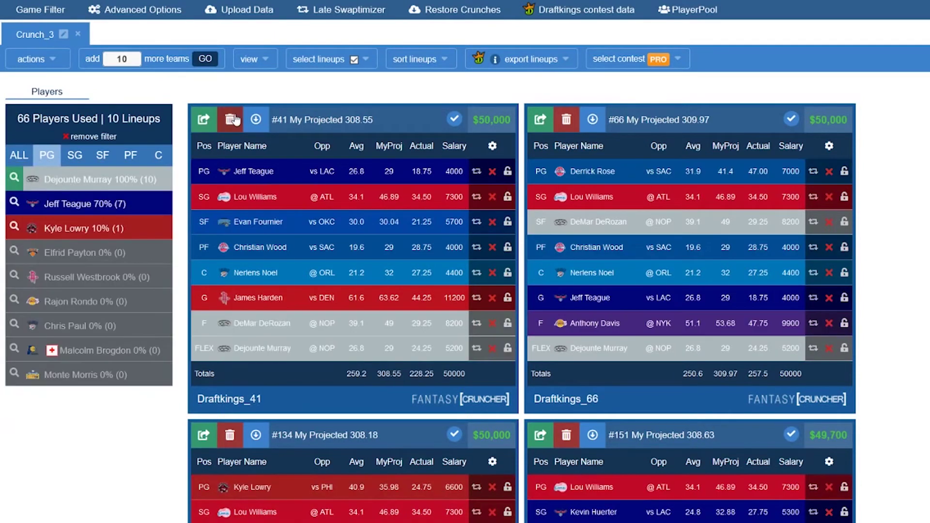
click(231, 120)
click(232, 120)
click(232, 120)
click(232, 120)
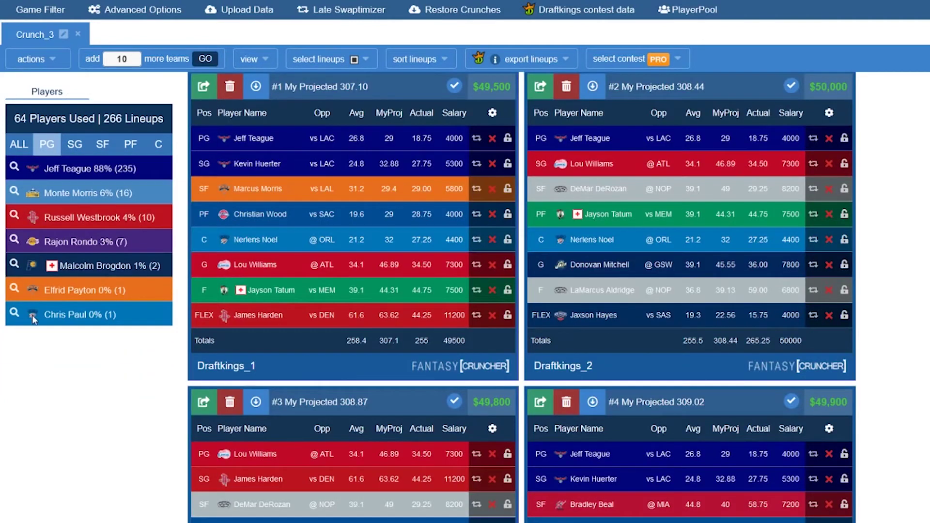
click(15, 314)
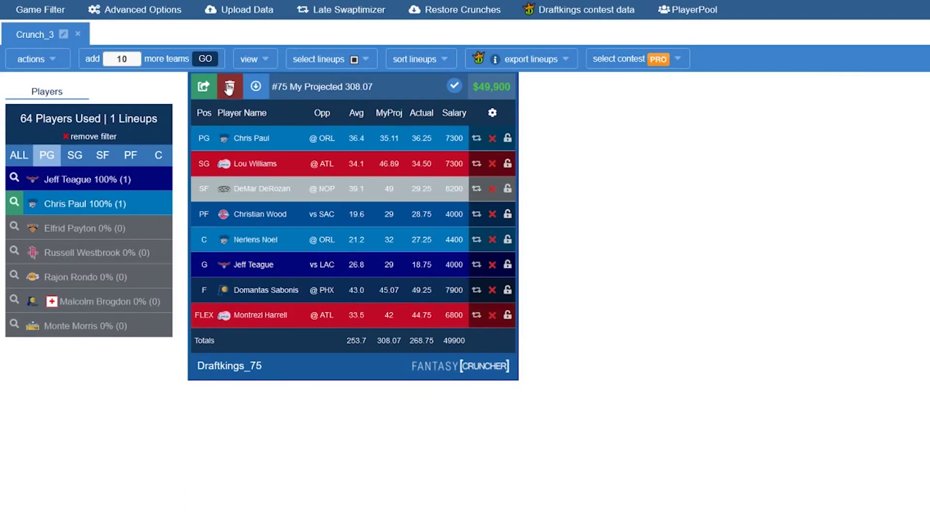
click(229, 87)
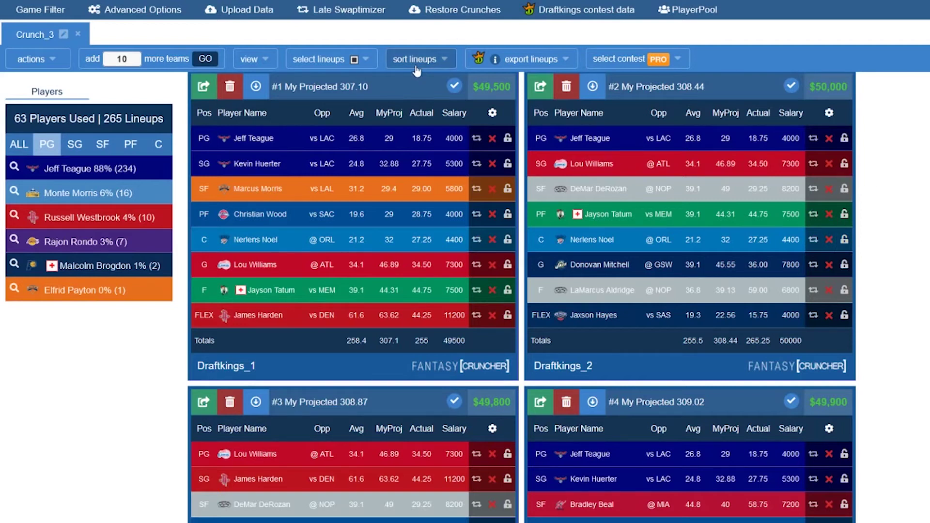
Step: Clear the selection, select lineup #237 and all below it, and delete those 38 lineups
mouse_move(361, 62)
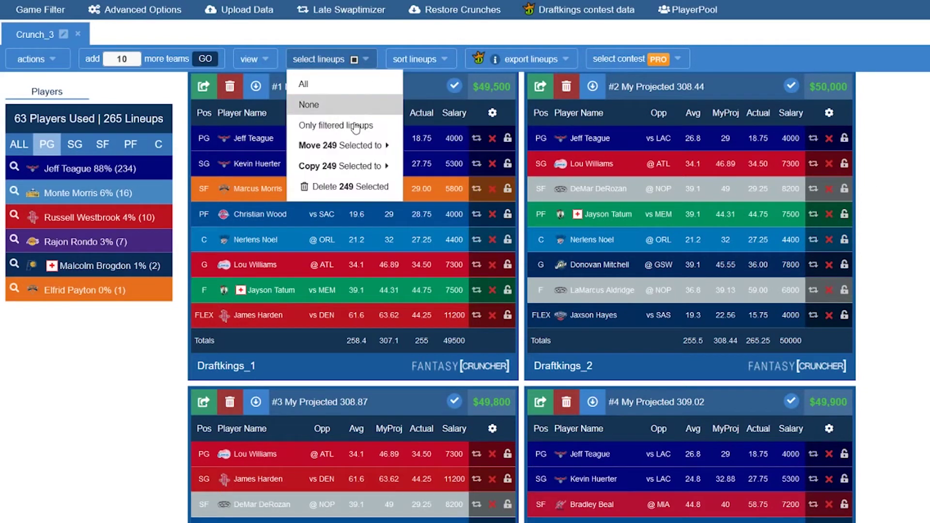
click(341, 105)
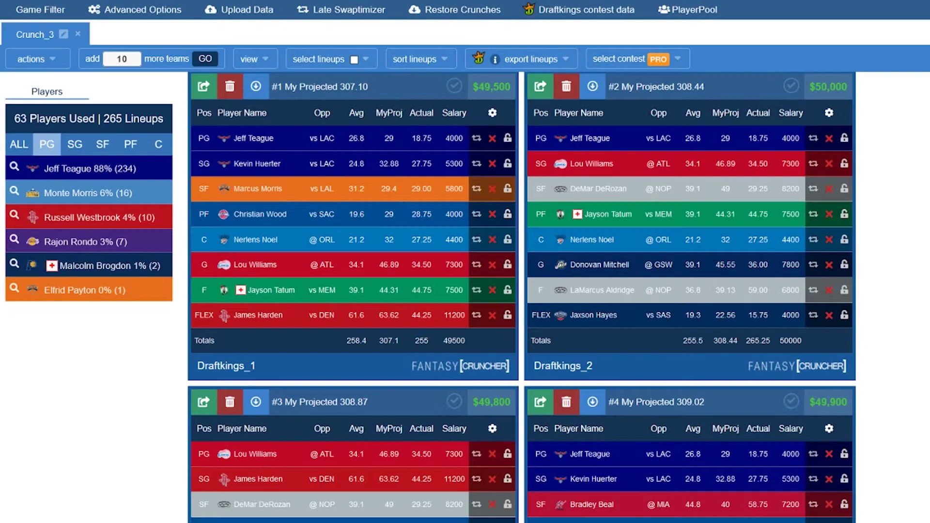
key(End)
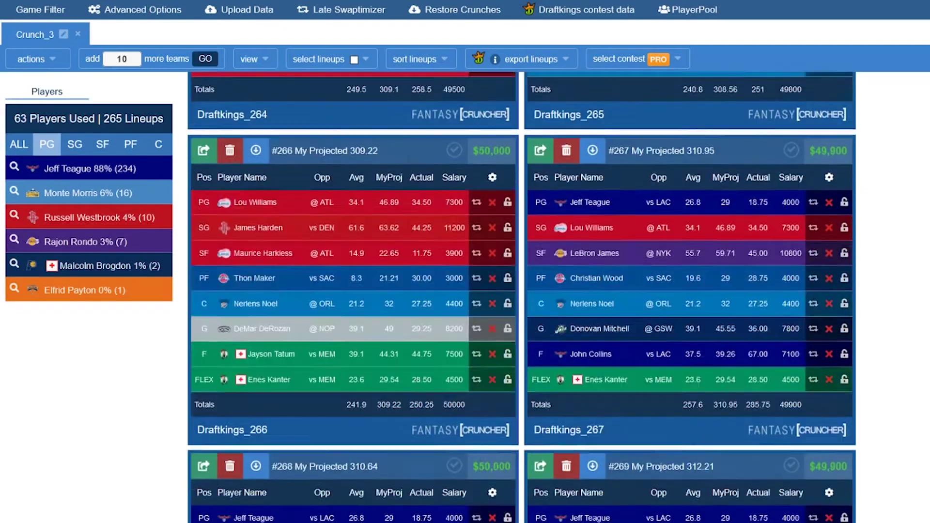
scroll(717, 307, up, 20)
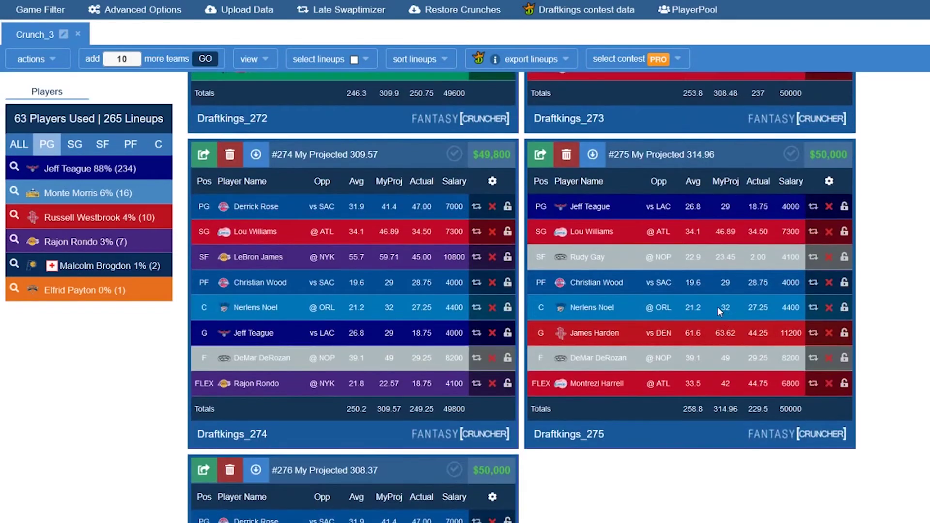
scroll(686, 289, up, 20)
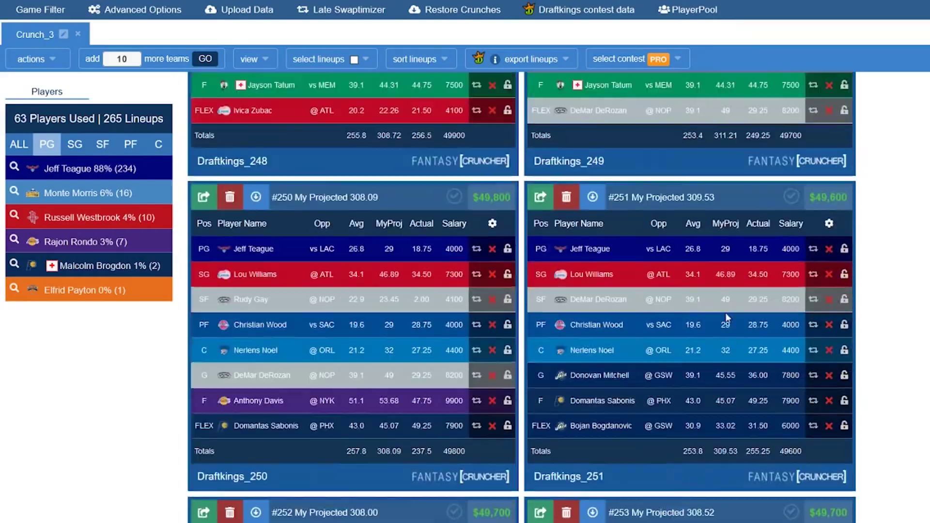
scroll(735, 314, up, 3)
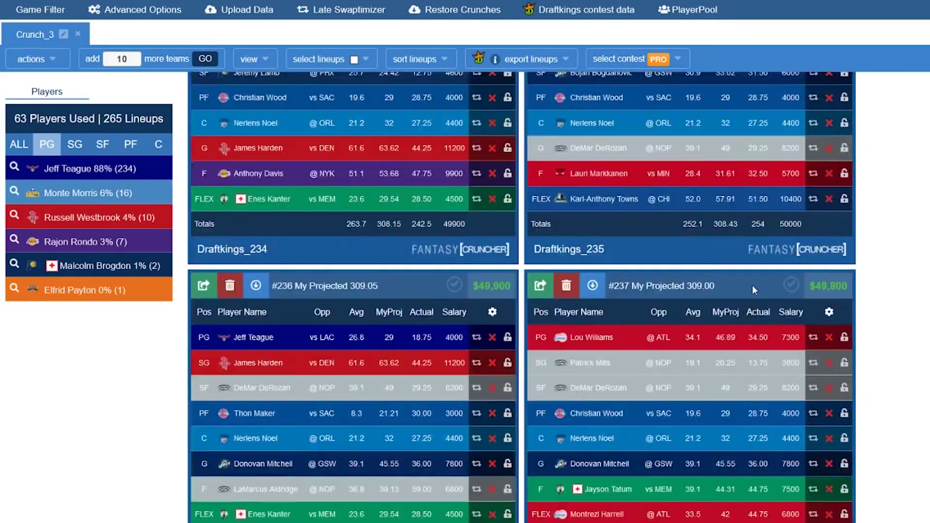
right_click(786, 290)
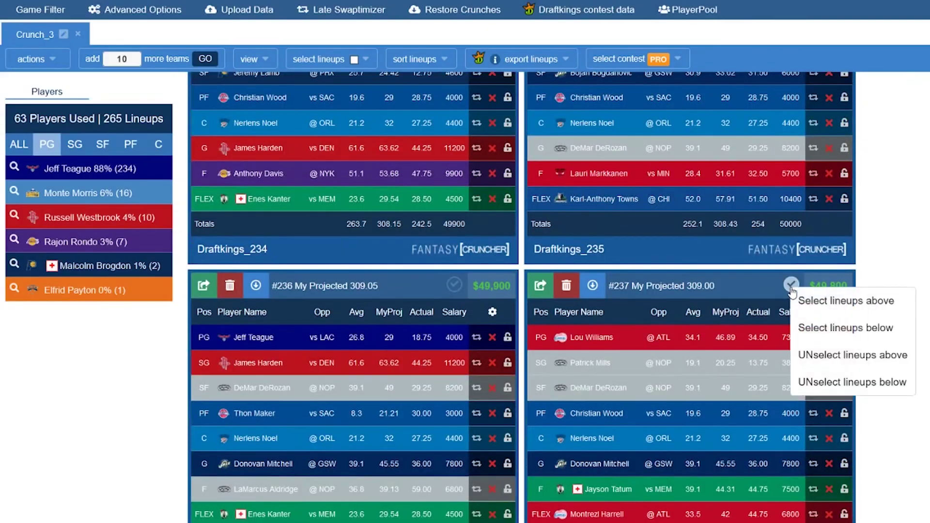
click(833, 334)
click(363, 59)
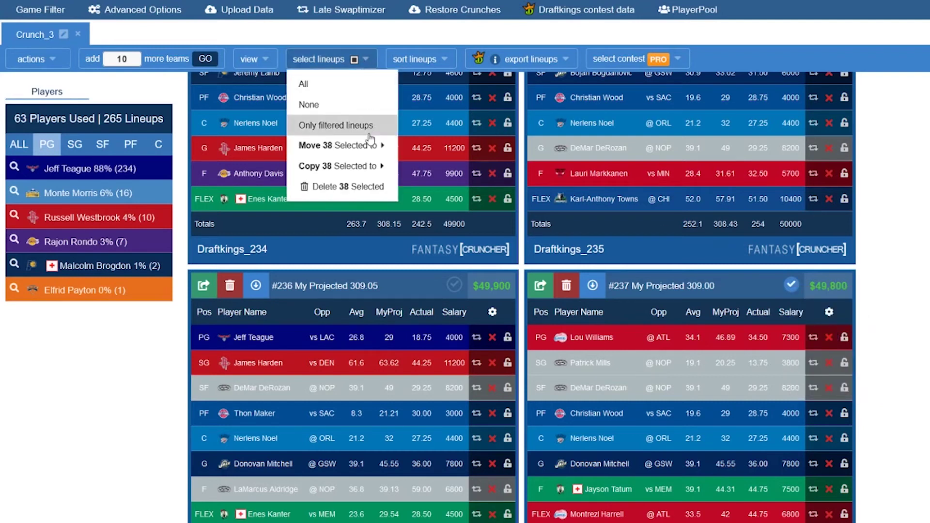
click(361, 187)
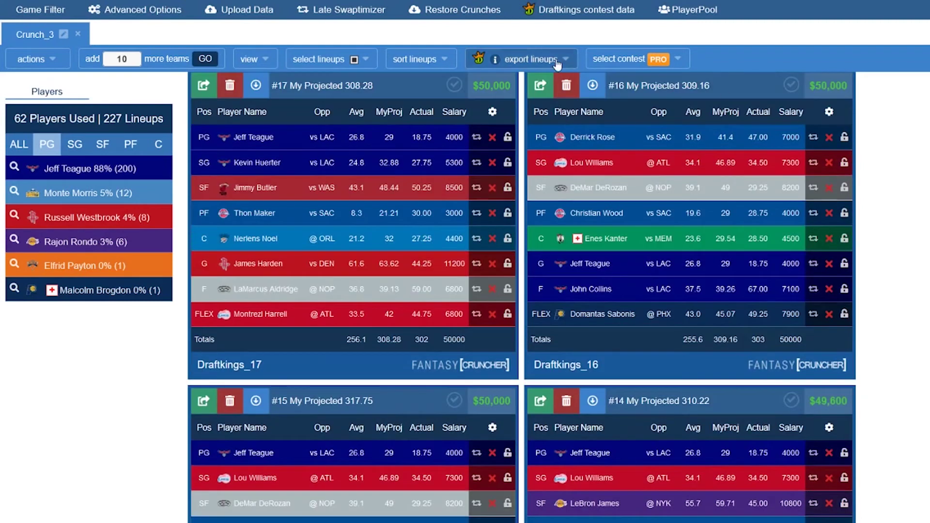
Step: Export the Crunch_3 lineups to the 01/22 6:00 pm Late Swap contest
click(564, 62)
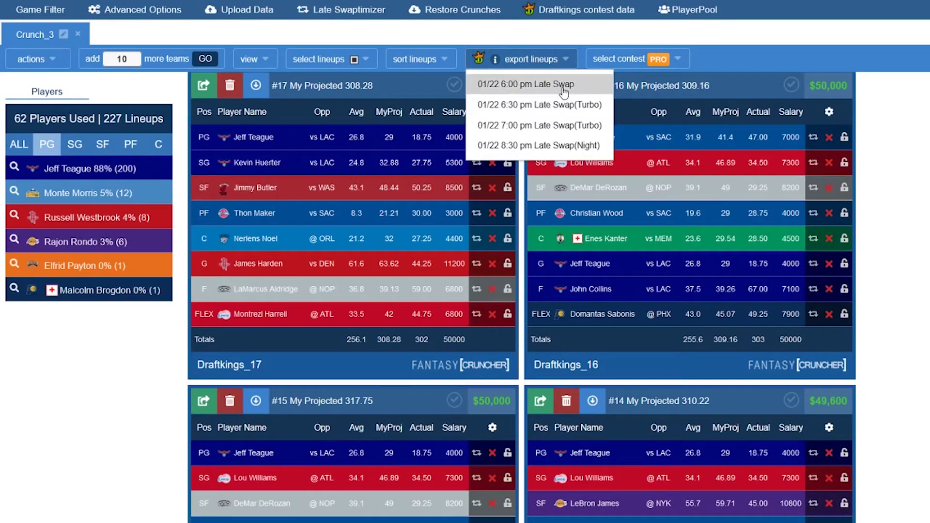
click(564, 87)
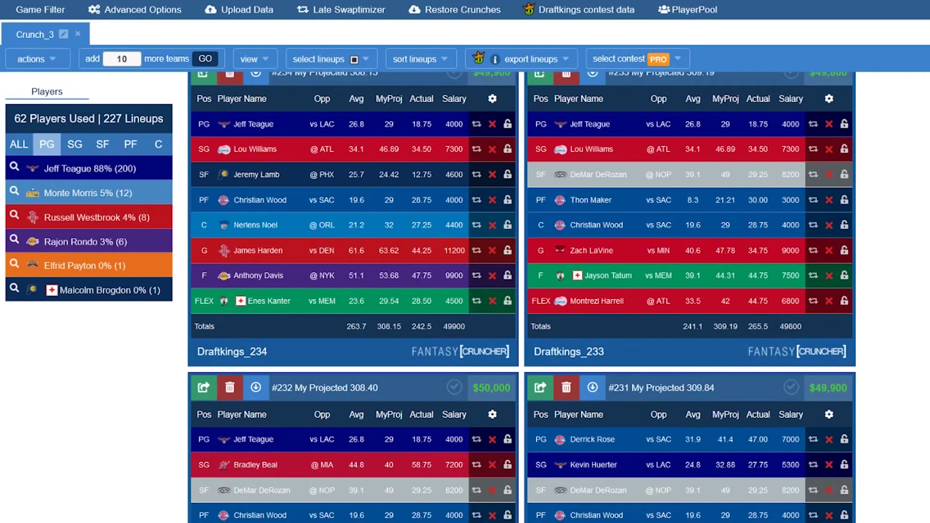
scroll(143, 34, up, 15)
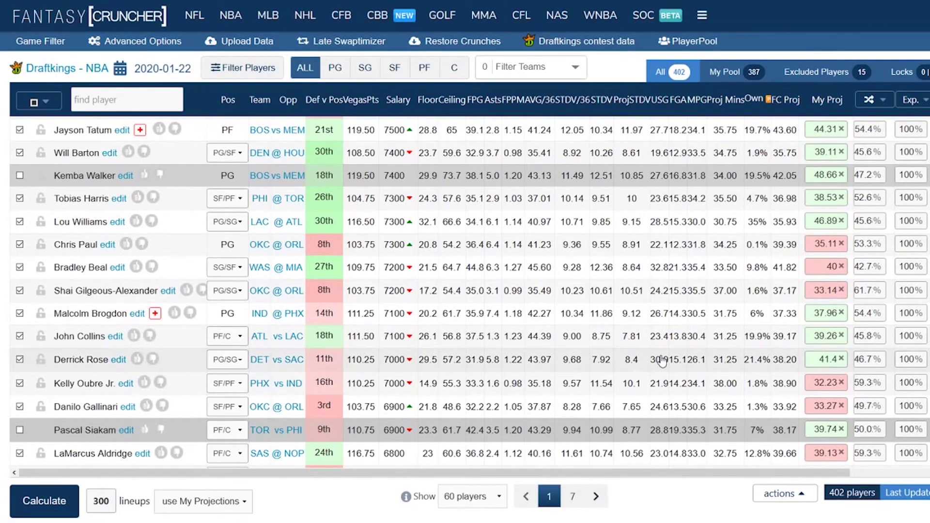
scroll(654, 497, down, 8)
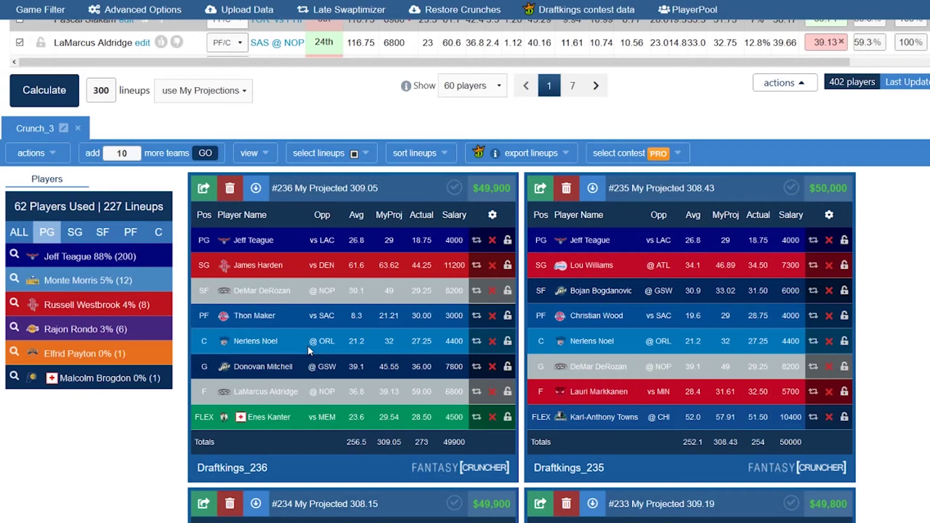
click(198, 90)
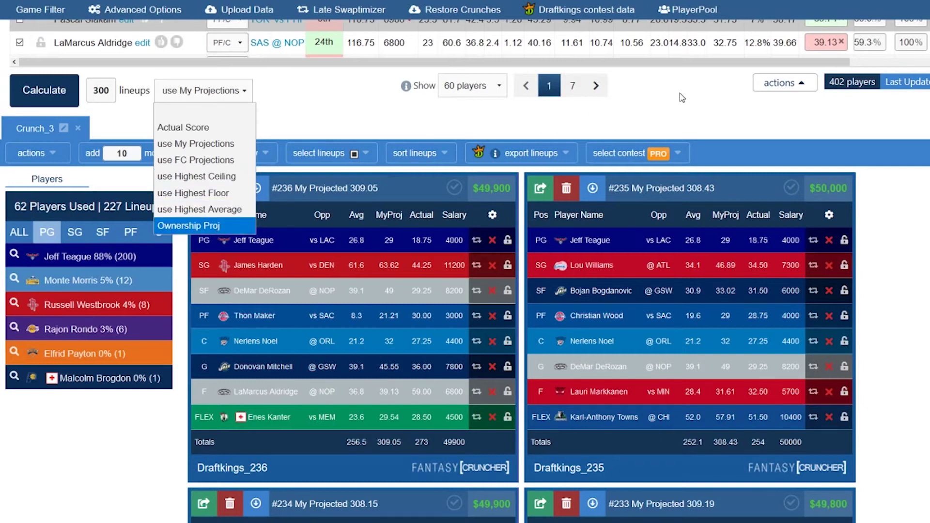
click(186, 148)
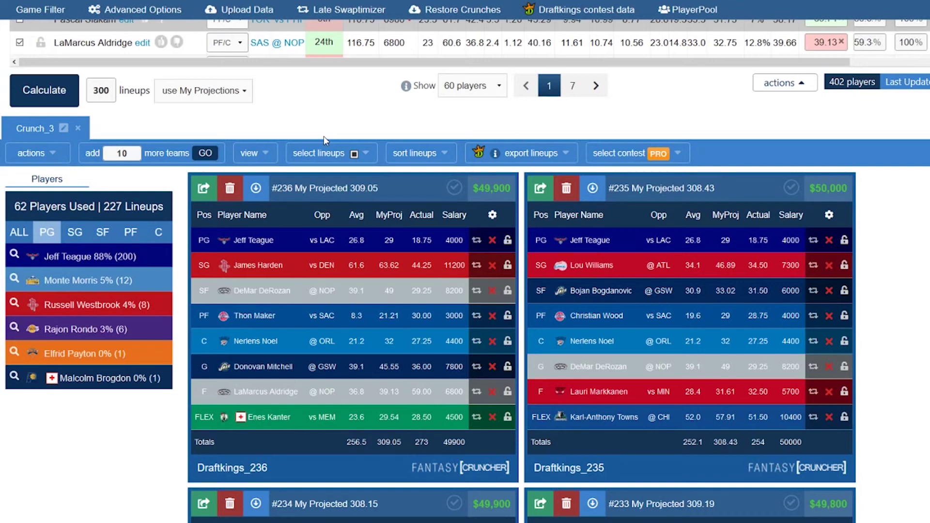
click(199, 92)
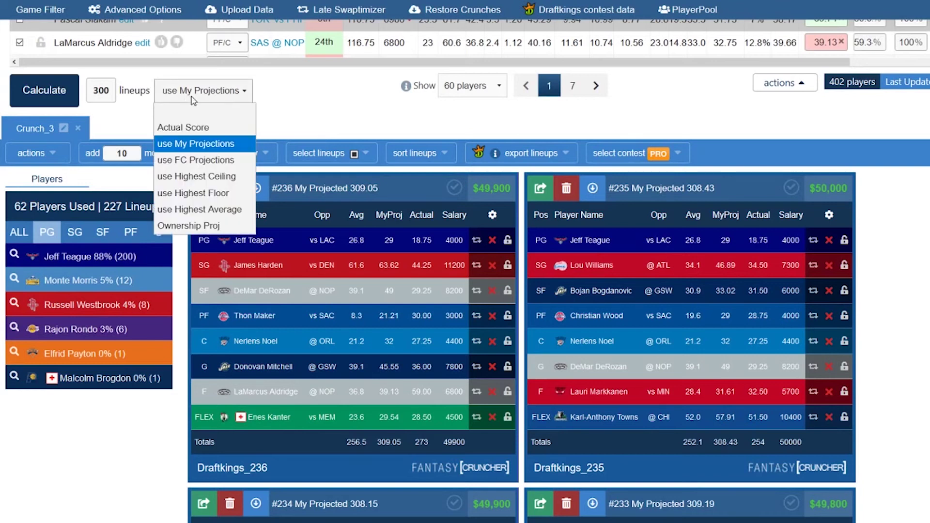
click(331, 112)
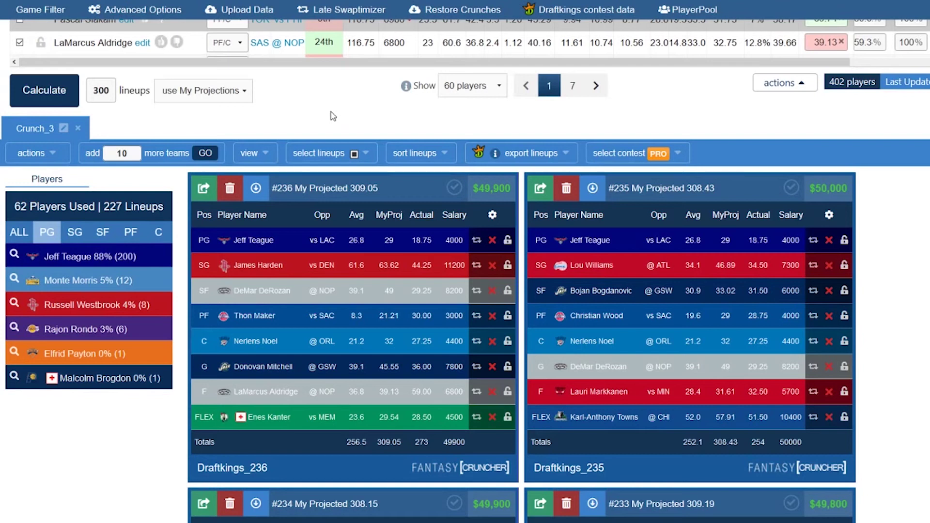
scroll(330, 111, up, 8)
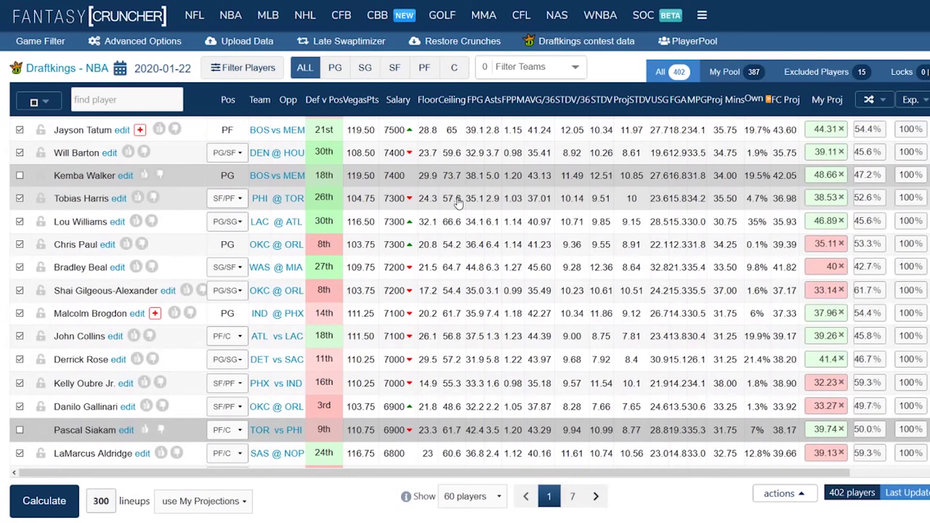
click(702, 15)
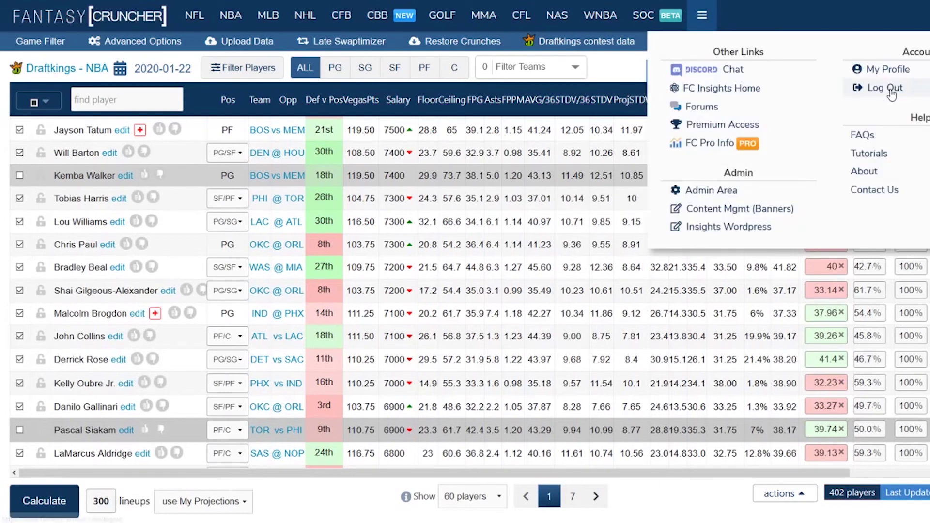